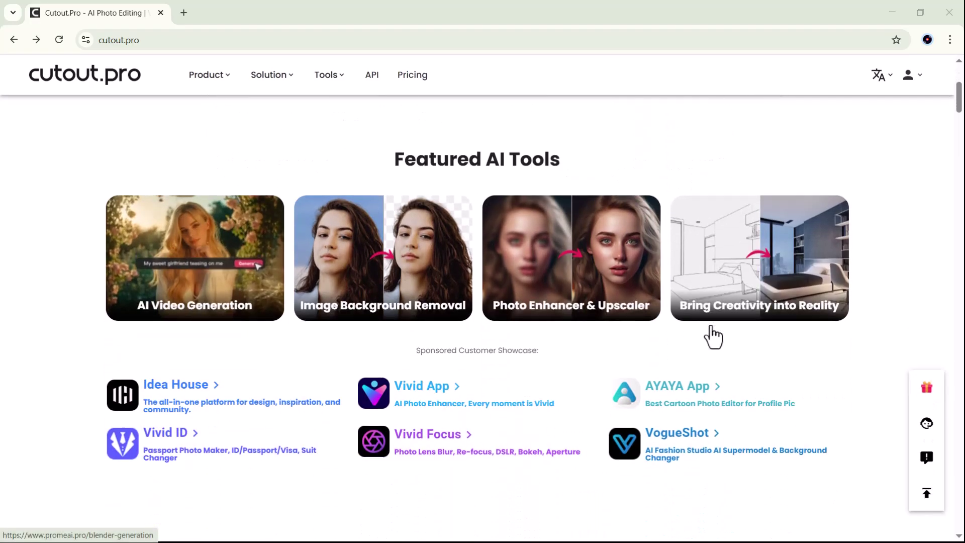
scroll(707, 324, down, 5)
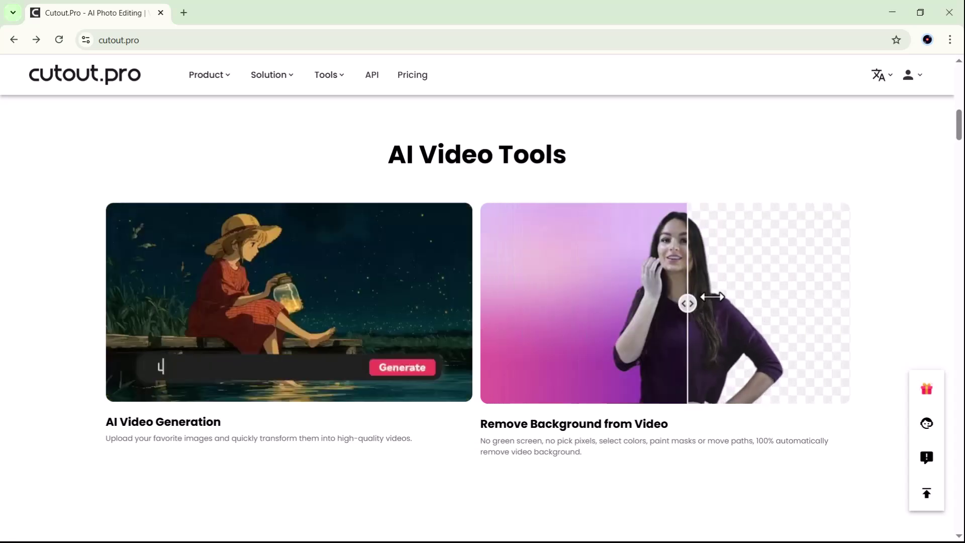
Step: Compare before/after sliders for the swimmer-removed sea photo and the original beach photo
scroll(553, 382, down, 4)
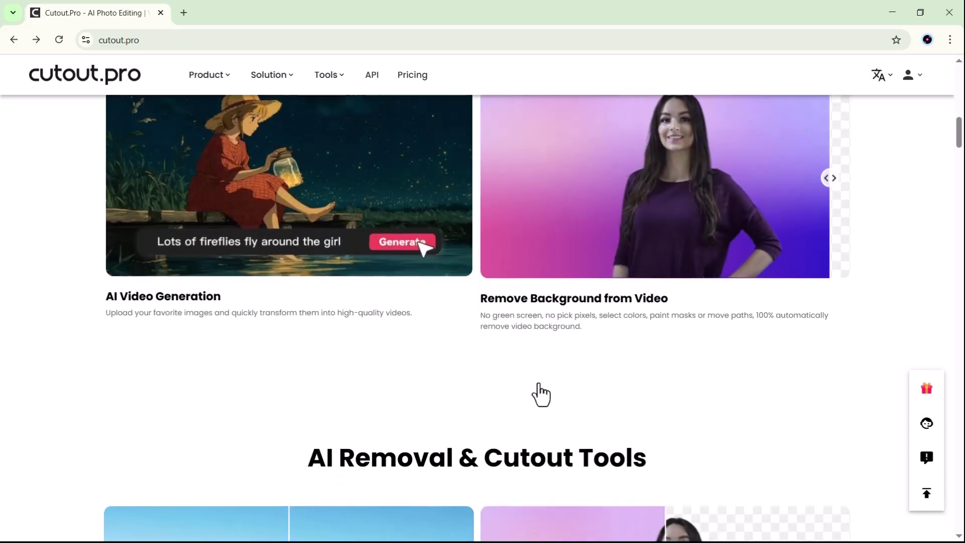
scroll(493, 374, down, 2)
scroll(490, 372, down, 3)
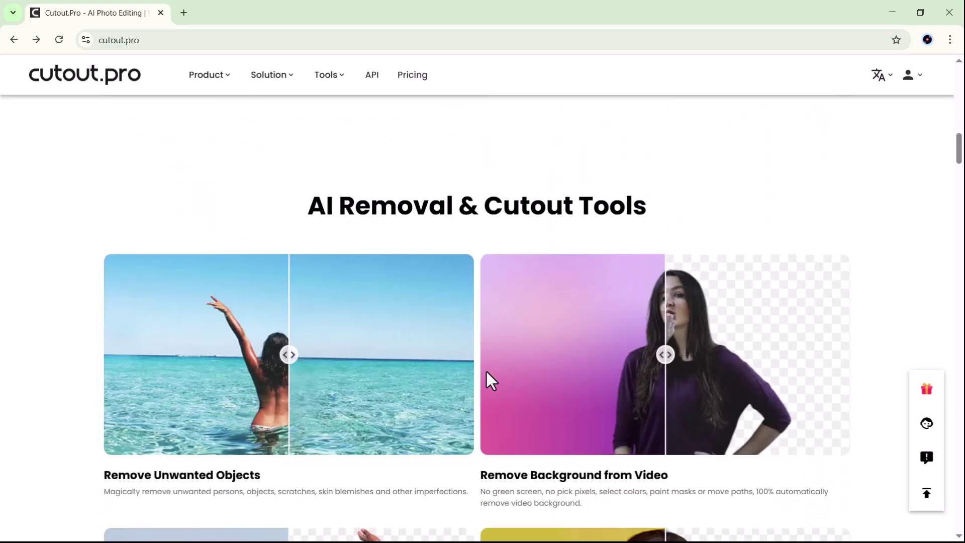
mouse_move(288, 296)
mouse_down()
mouse_move(114, 304)
mouse_move(499, 303)
mouse_up()
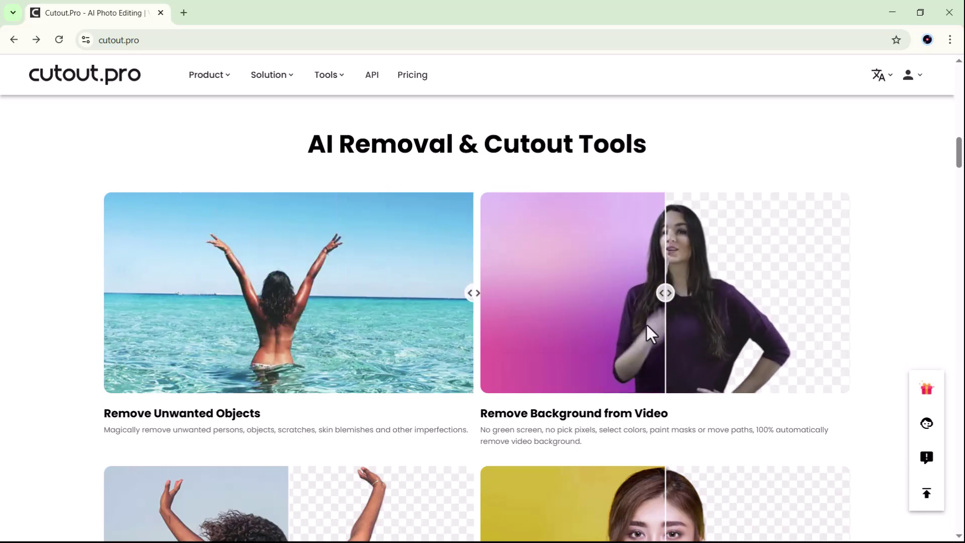
scroll(642, 334, down, 5)
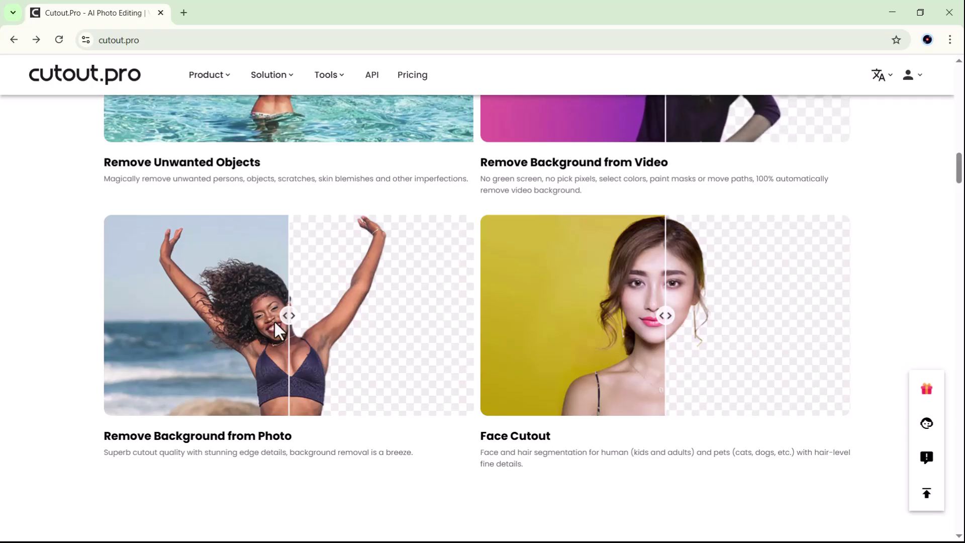
drag(288, 318, 471, 313)
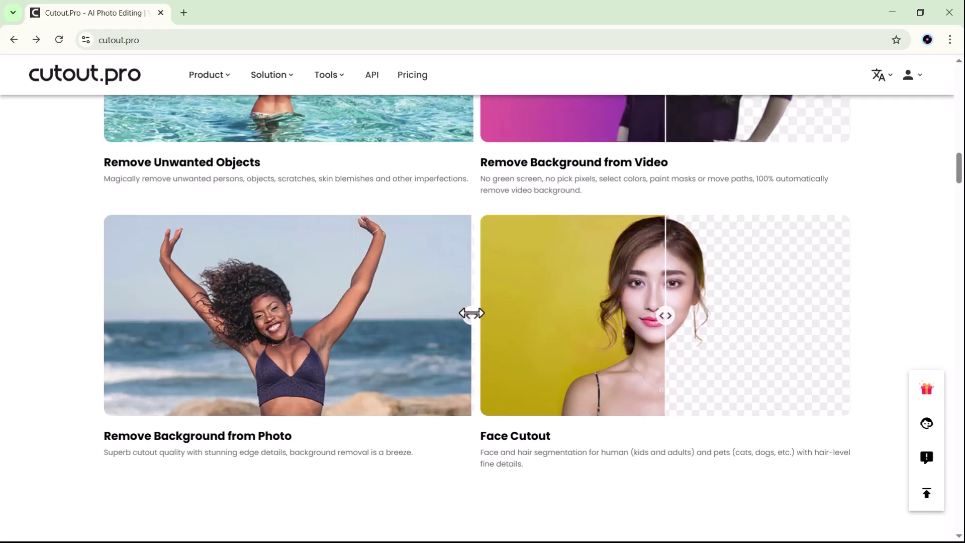
Step: Compare the Passport Photo Maker before/after sample, then scroll back up the page
scroll(506, 319, down, 6)
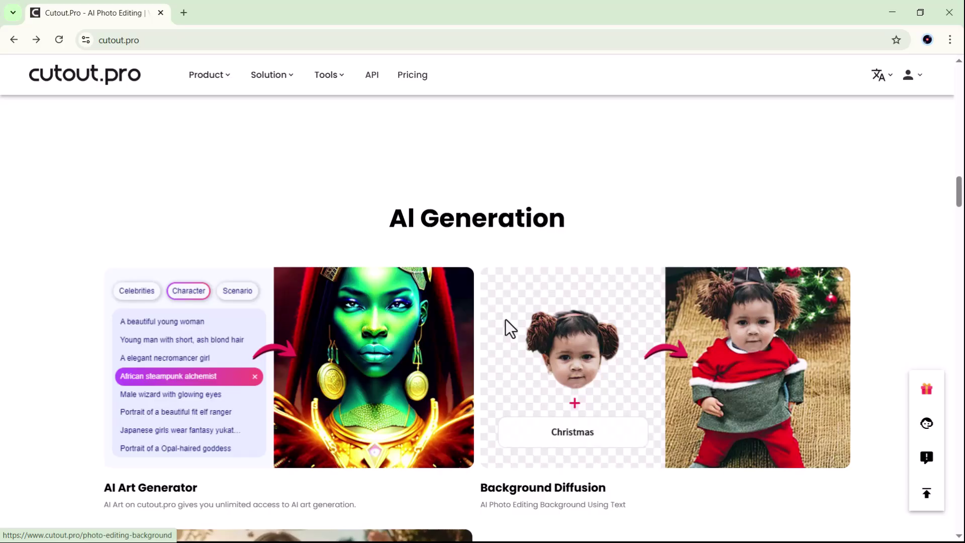
scroll(505, 319, up, 8)
scroll(506, 319, down, 9)
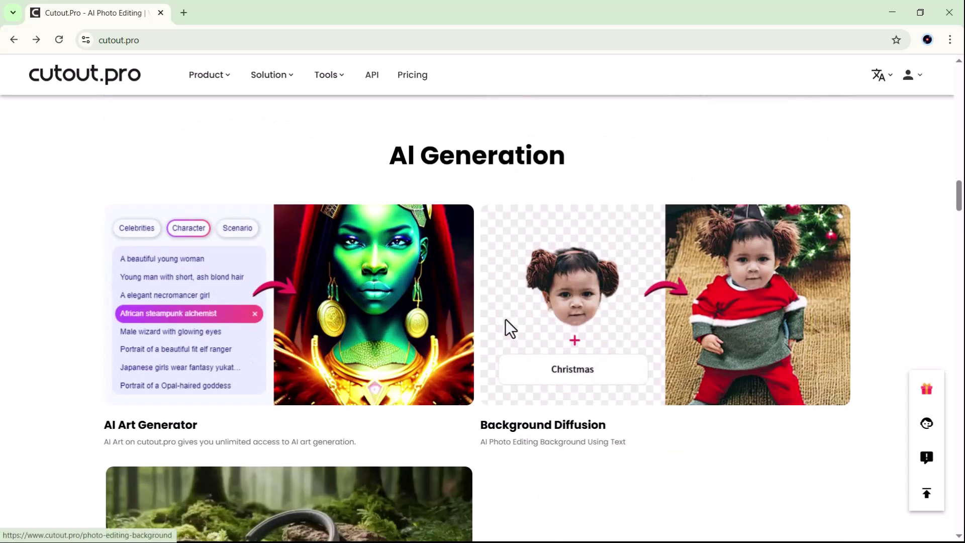
scroll(506, 319, down, 10)
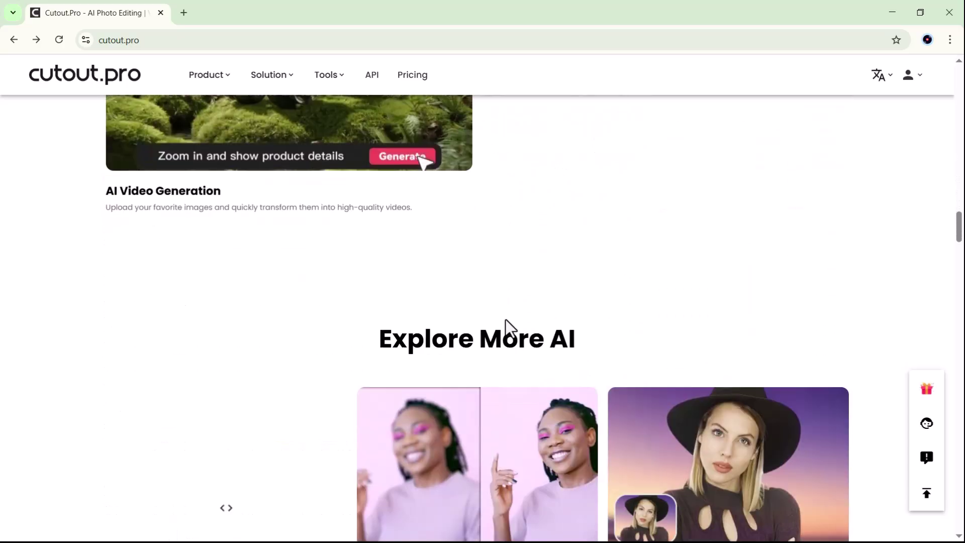
scroll(506, 324, down, 5)
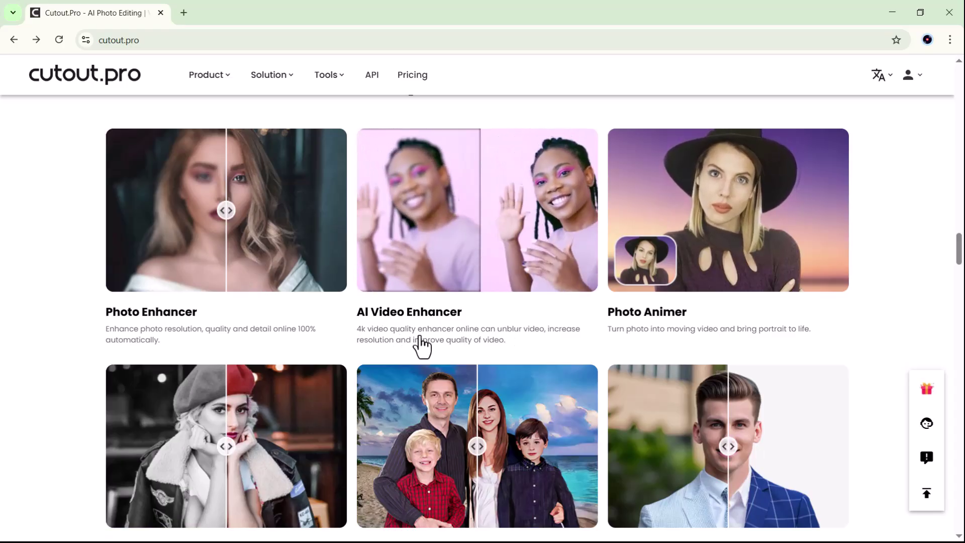
scroll(421, 345, down, 4)
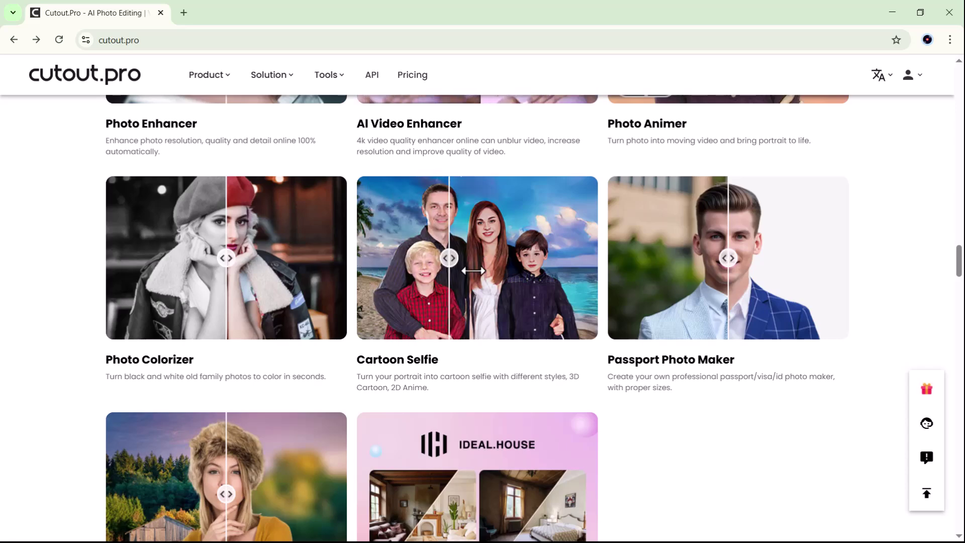
drag(686, 262, 805, 271)
scroll(603, 370, down, 3)
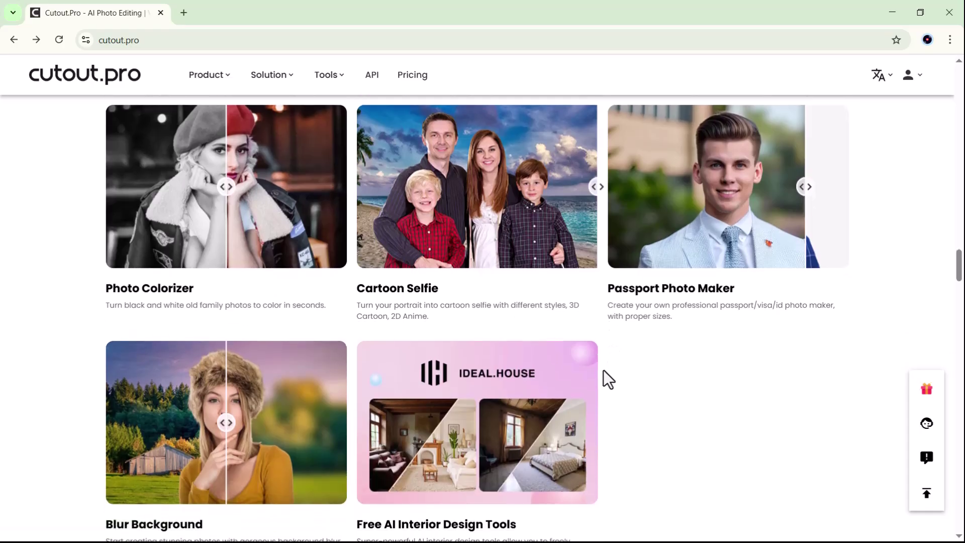
scroll(604, 370, up, 7)
scroll(604, 371, up, 20)
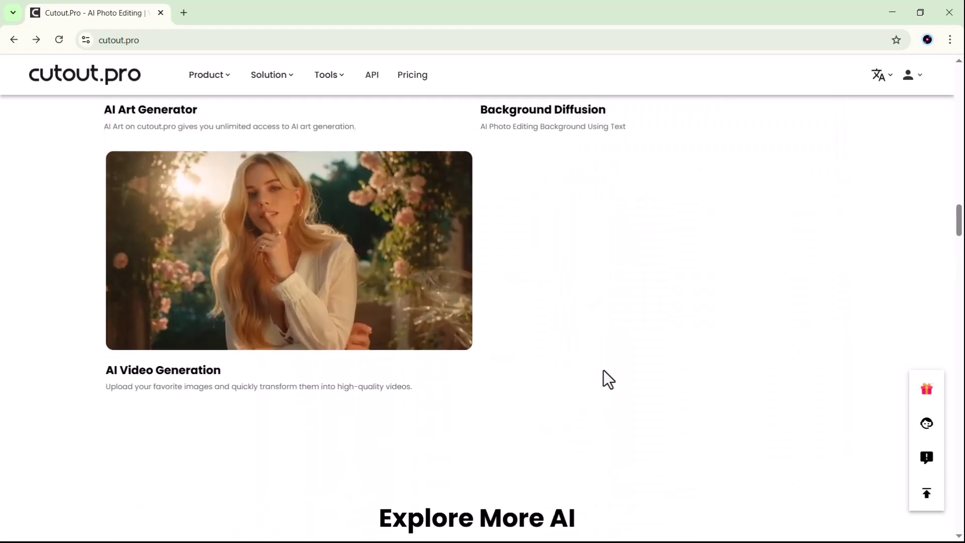
scroll(605, 380, up, 20)
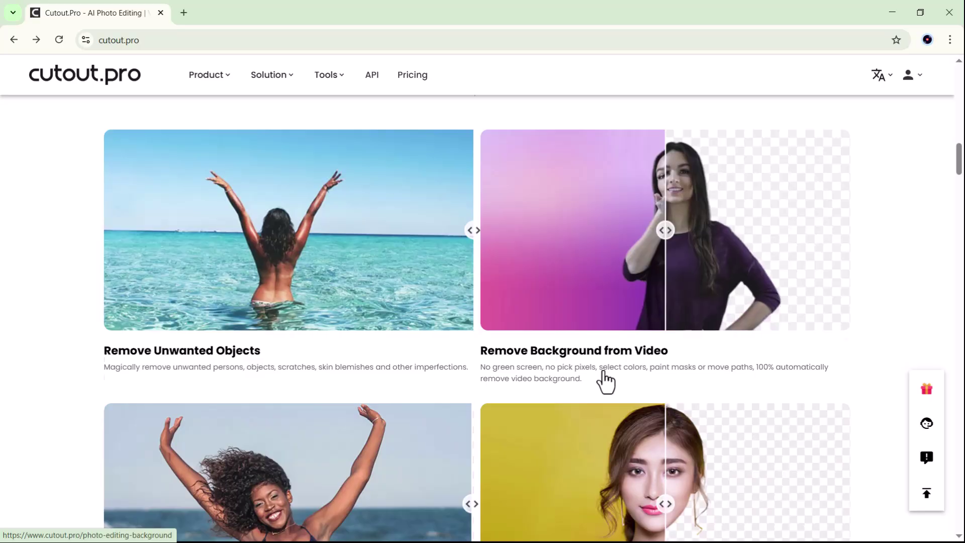
Step: Scroll up to the hero heading and the four Featured AI Tools cards
scroll(604, 370, up, 5)
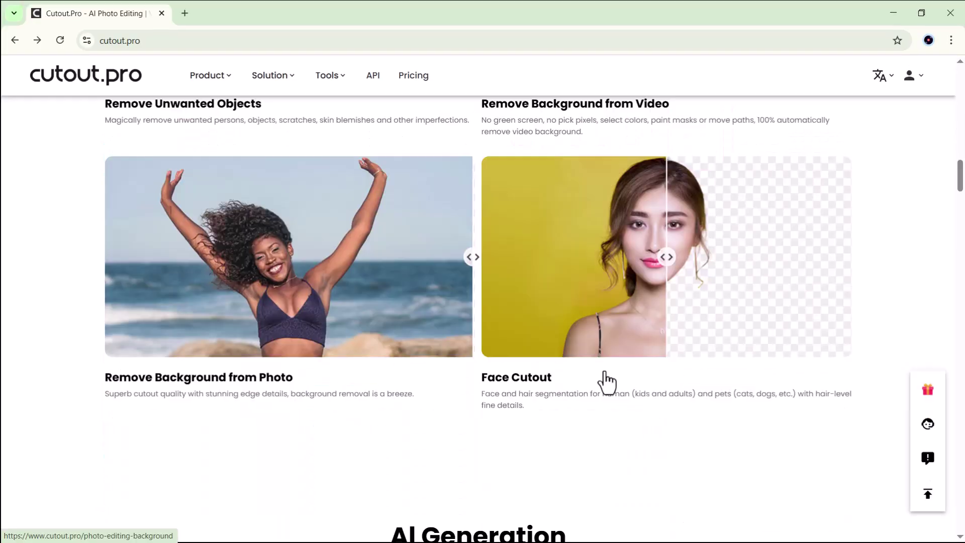
scroll(605, 382, up, 15)
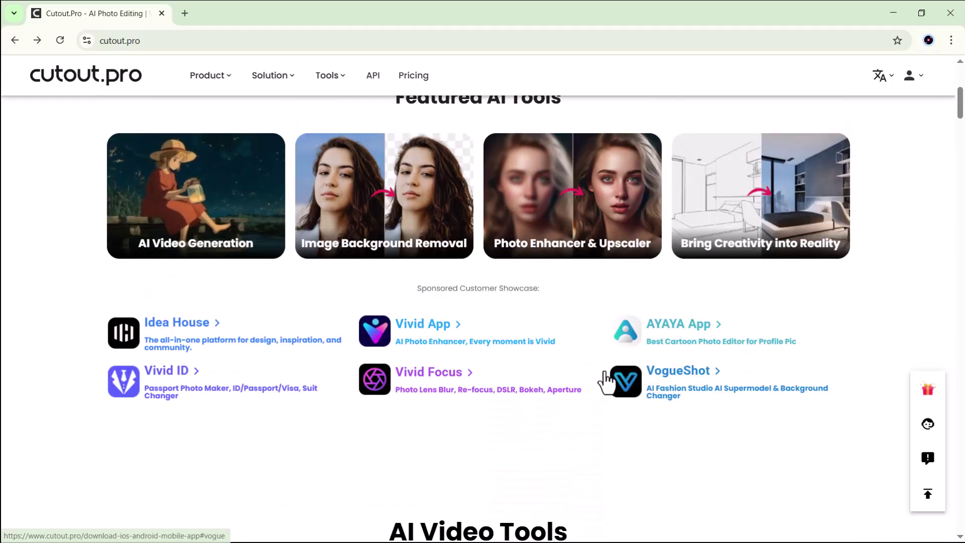
scroll(605, 372, up, 4)
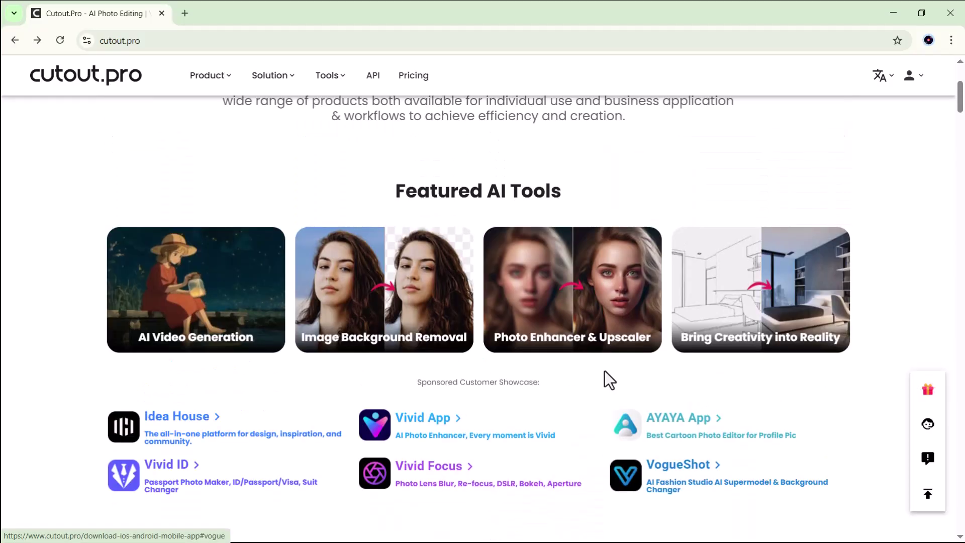
scroll(605, 371, up, 2)
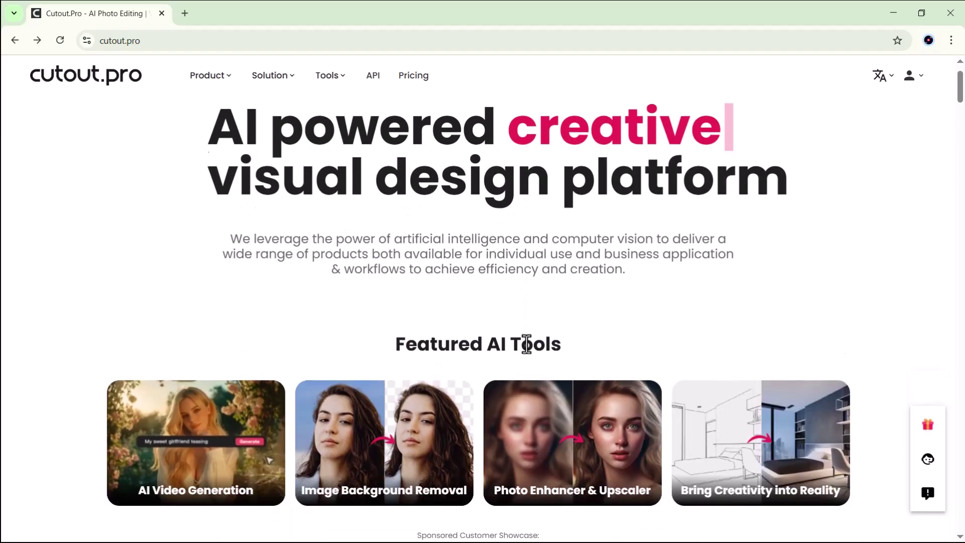
scroll(526, 342, down, 3)
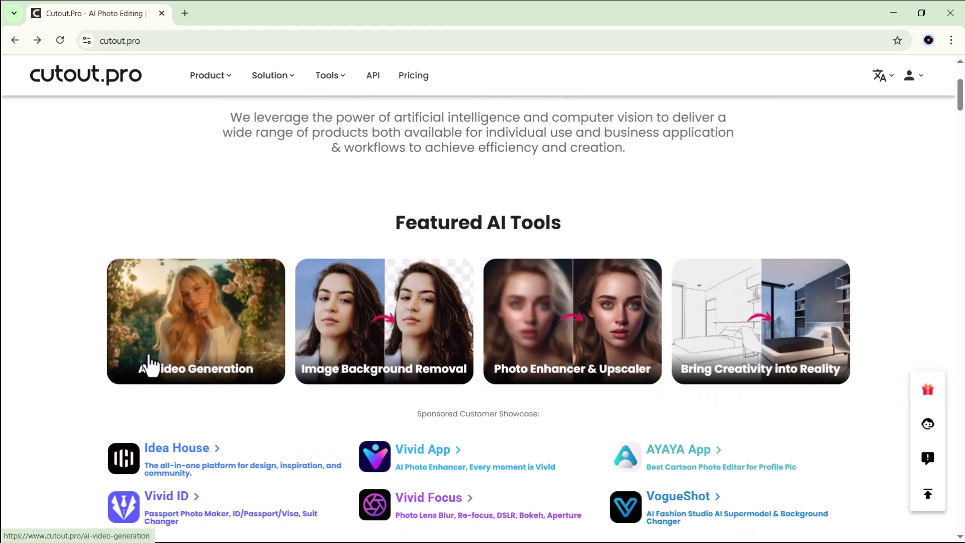
Step: In AI Video Generation, load the anime girl example and generate a video from it
click(184, 359)
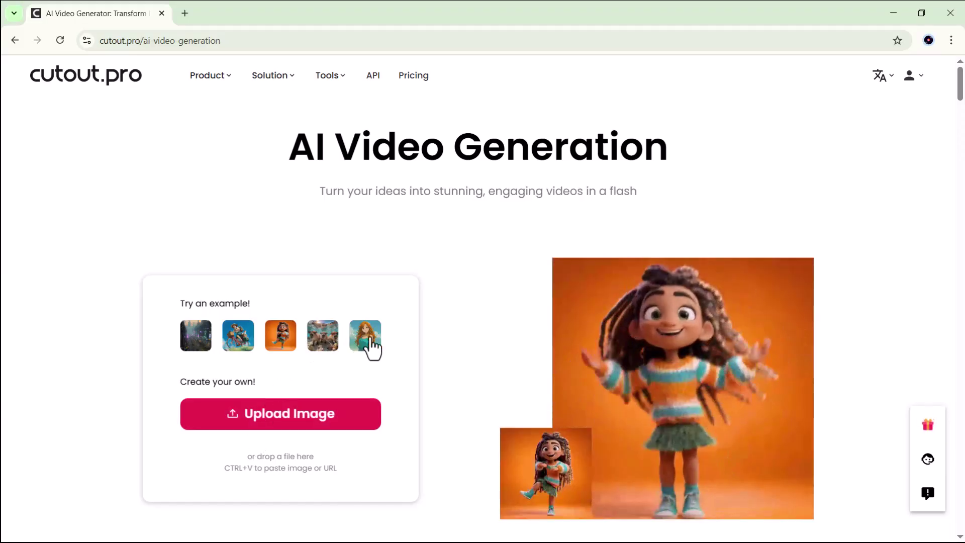
click(366, 340)
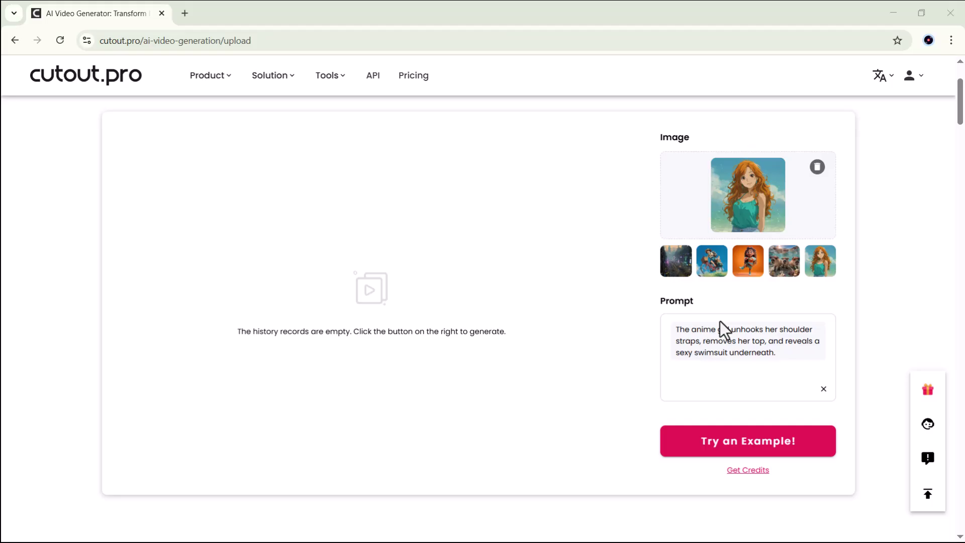
click(754, 444)
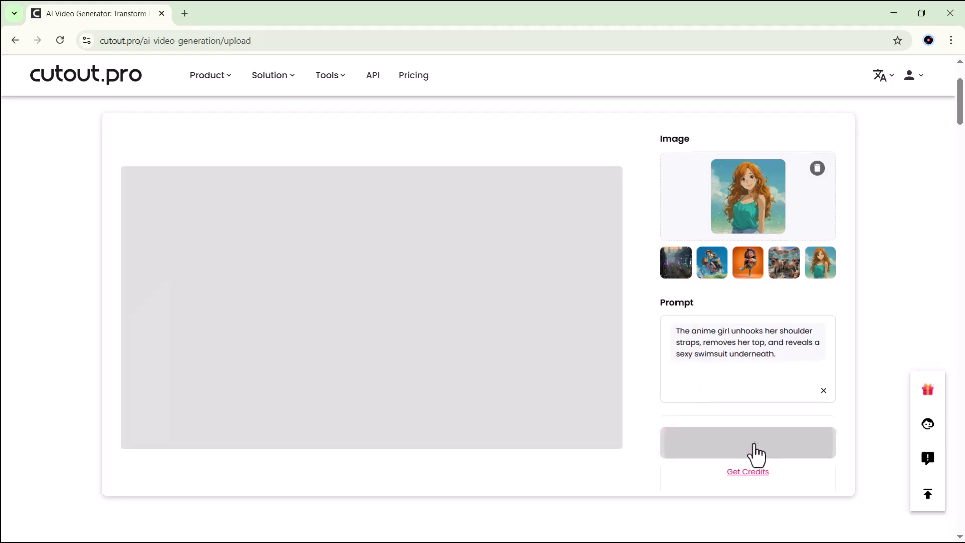
Step: Return to the home page showing the Featured AI Tools cards
scroll(651, 402, down, 2)
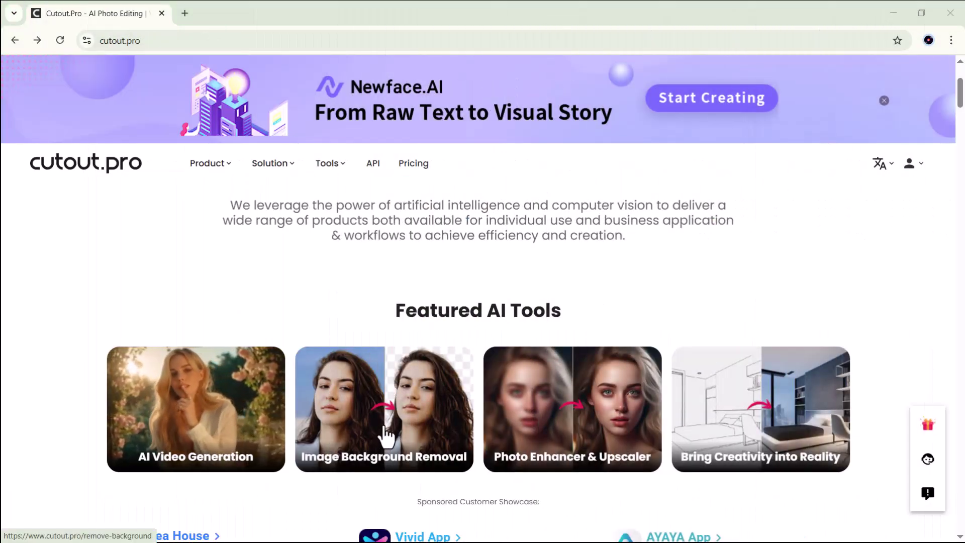
Step: Upload the WhatsApp suit portrait from Downloads to Image Background Removal
click(386, 437)
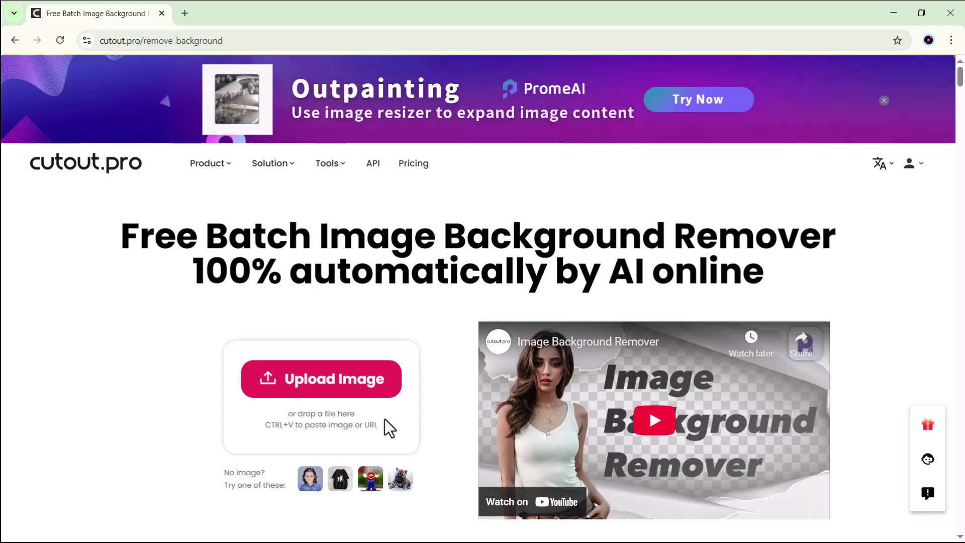
click(389, 394)
click(344, 234)
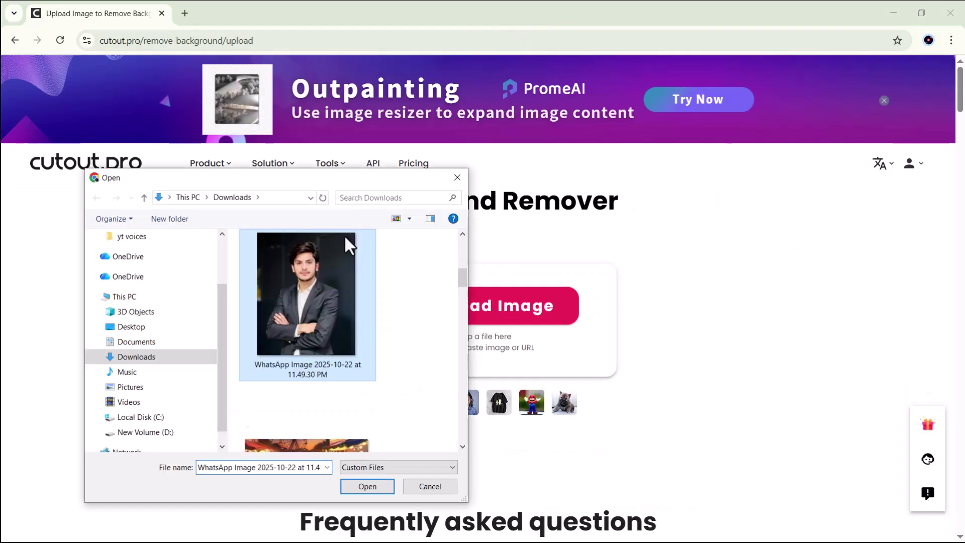
double_click(344, 234)
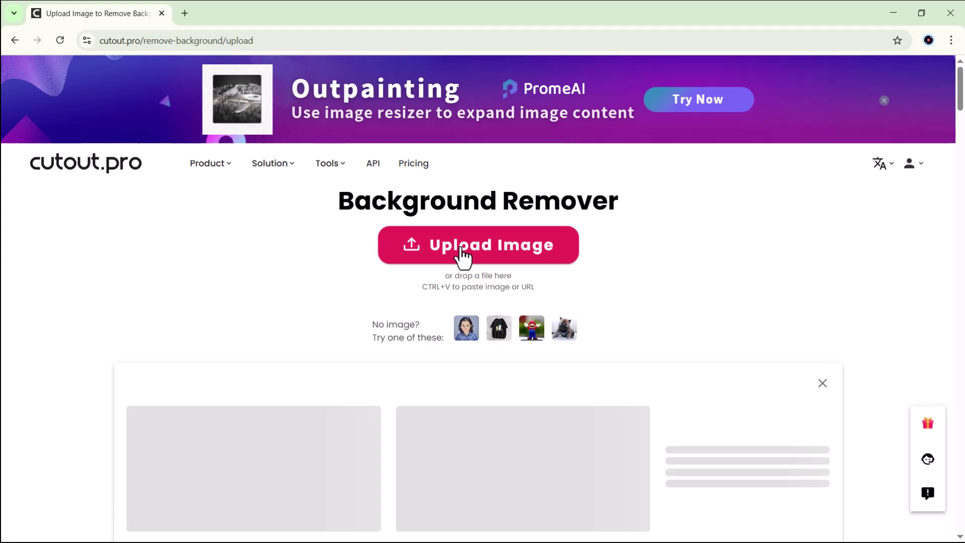
Step: Try pink, peach ffd6a5, salmon red and mint teal backgrounds on the cutout
scroll(450, 282, down, 2)
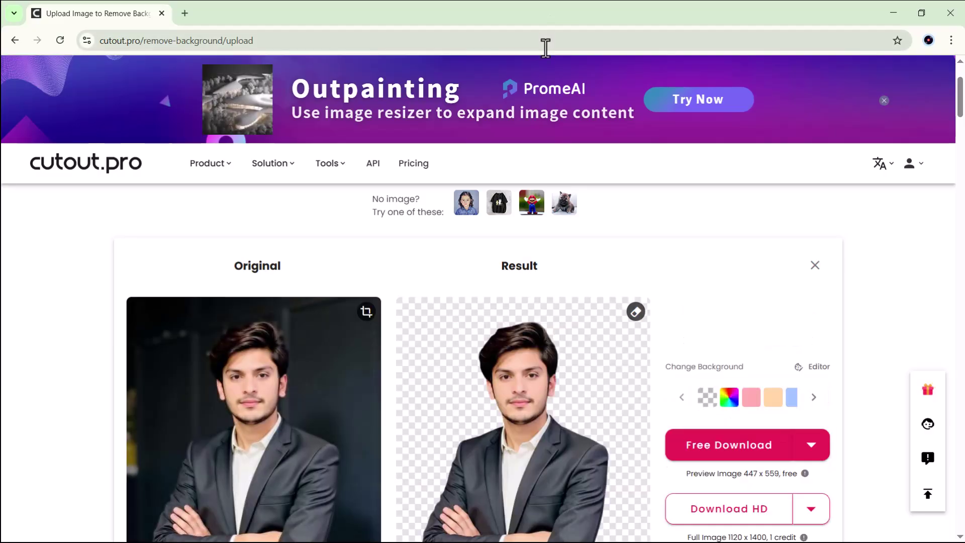
scroll(405, 274, down, 1)
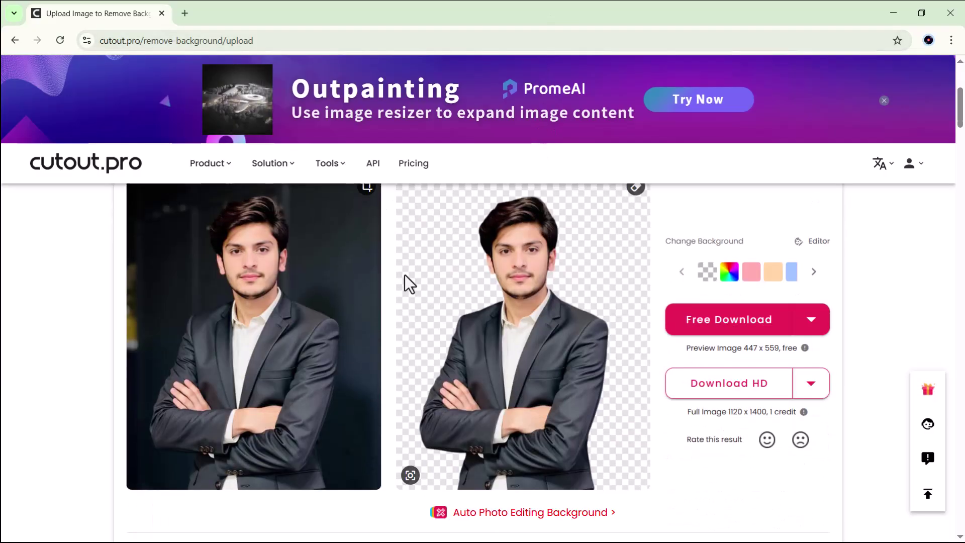
click(755, 274)
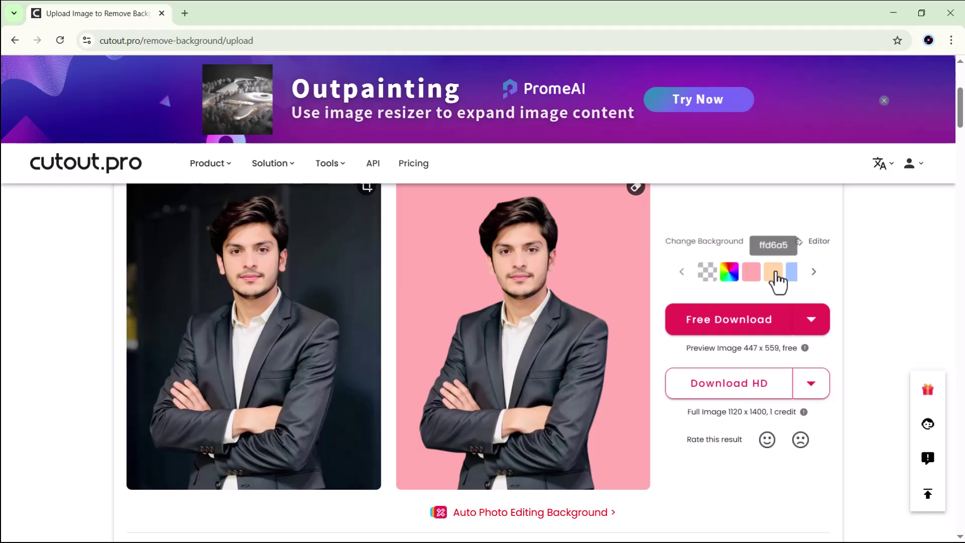
click(777, 274)
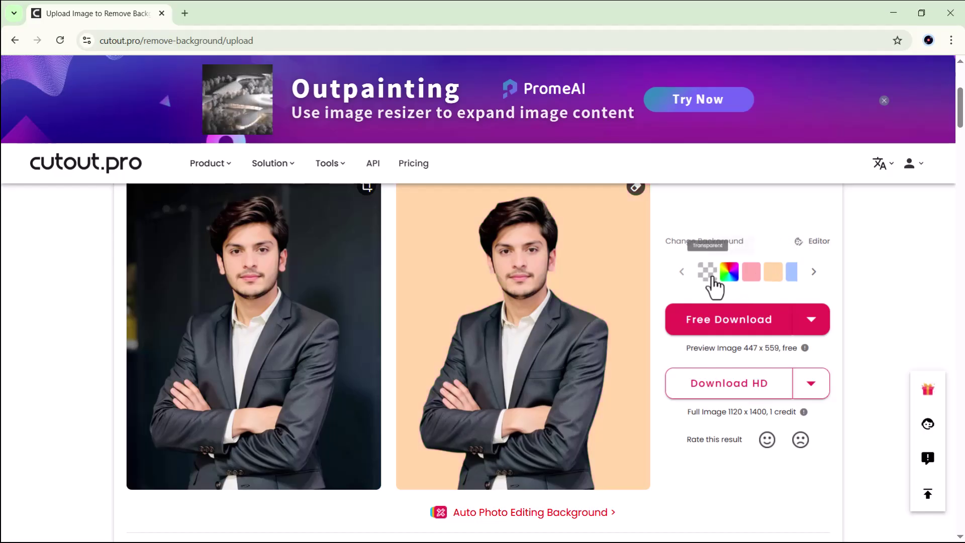
click(814, 272)
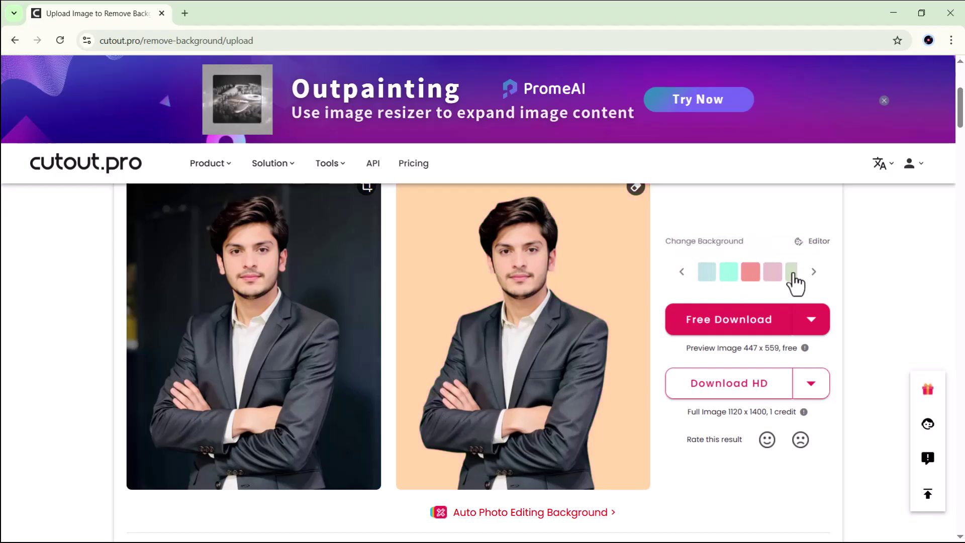
click(774, 274)
click(751, 274)
click(728, 274)
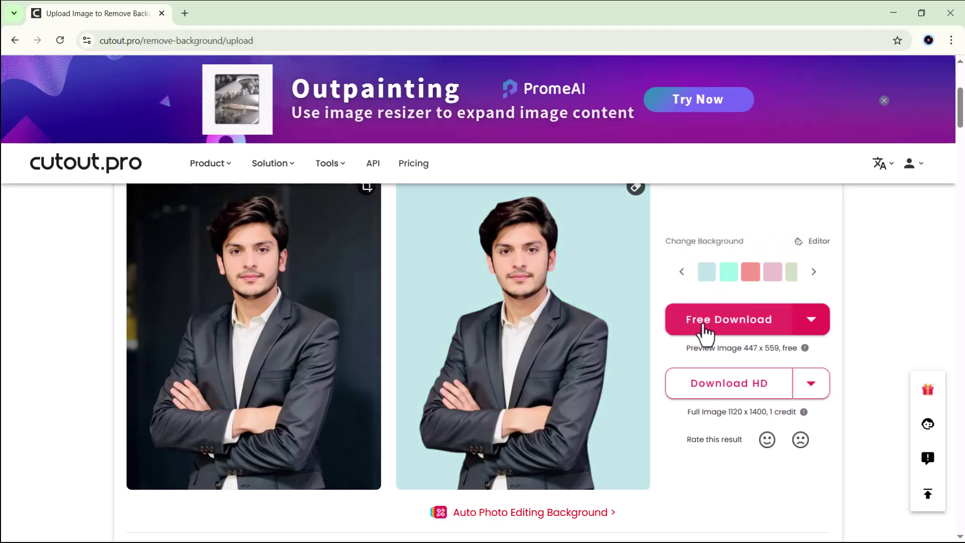
Step: Make the cutout background transparent, download the free preview, and go back
double_click(682, 272)
click(706, 273)
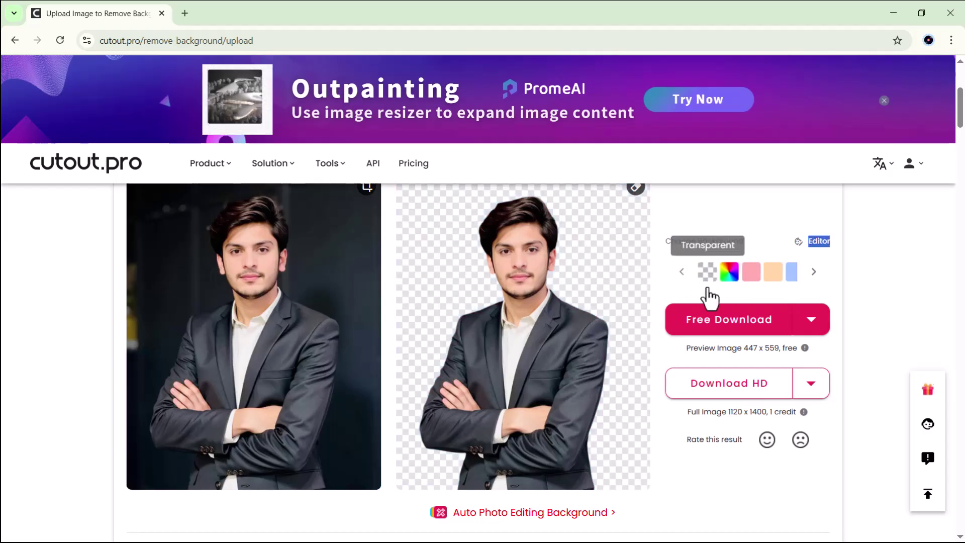
click(716, 326)
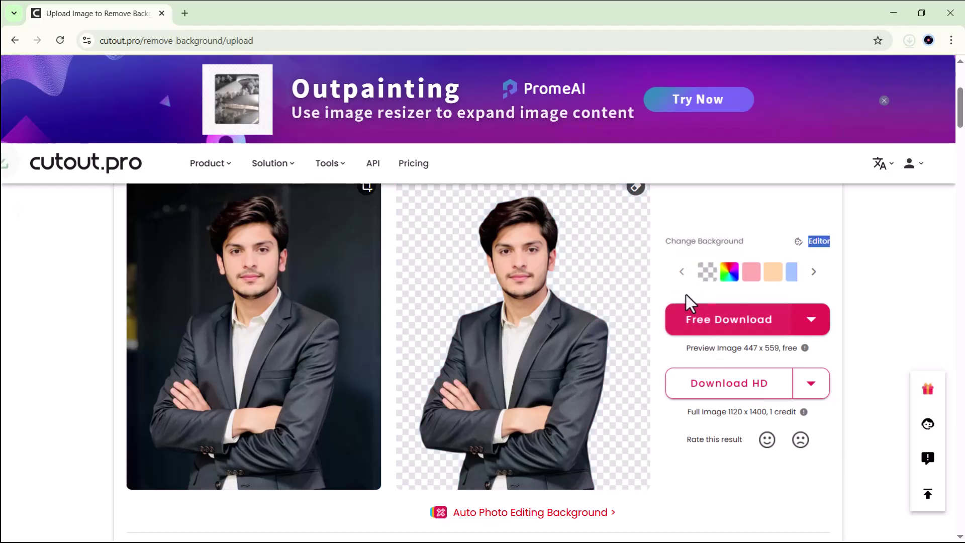
key(alt+Left)
key(alt+Left)
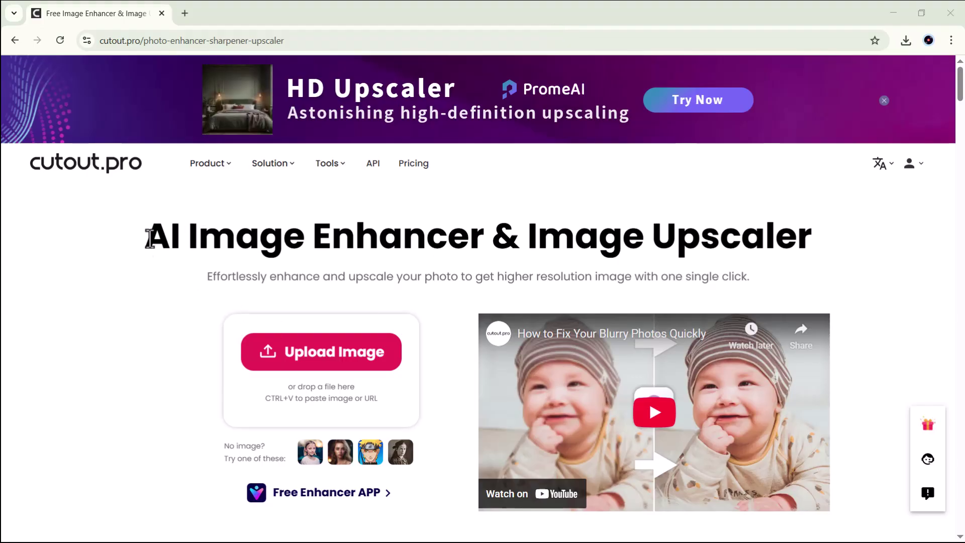
Step: Enhance the second sample blurry portrait and download the free 750 x 750 preview
click(340, 454)
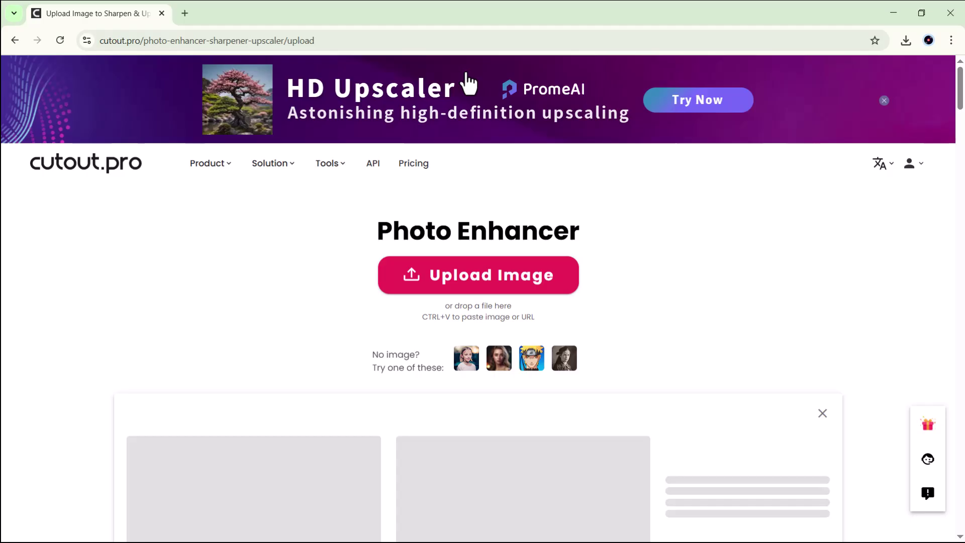
scroll(502, 168, down, 1)
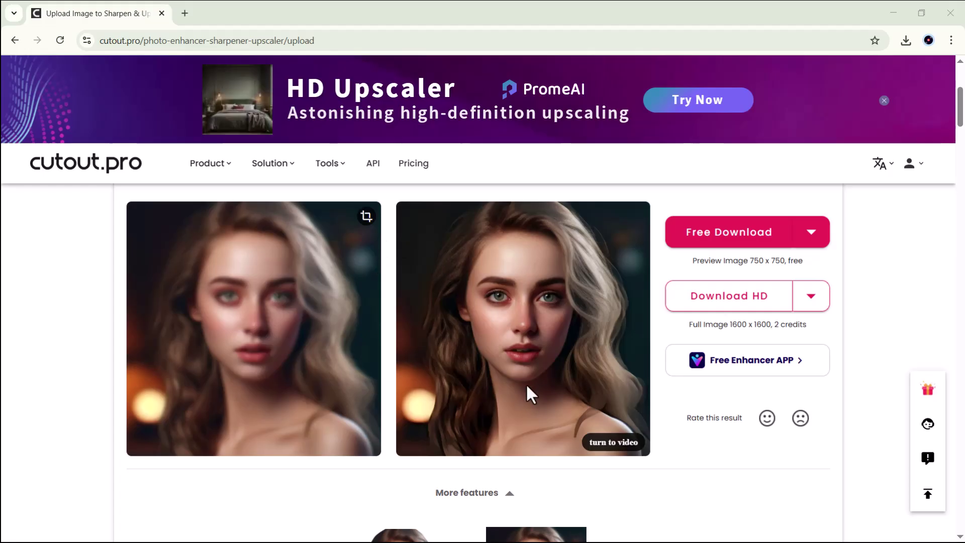
scroll(502, 337, down, 2)
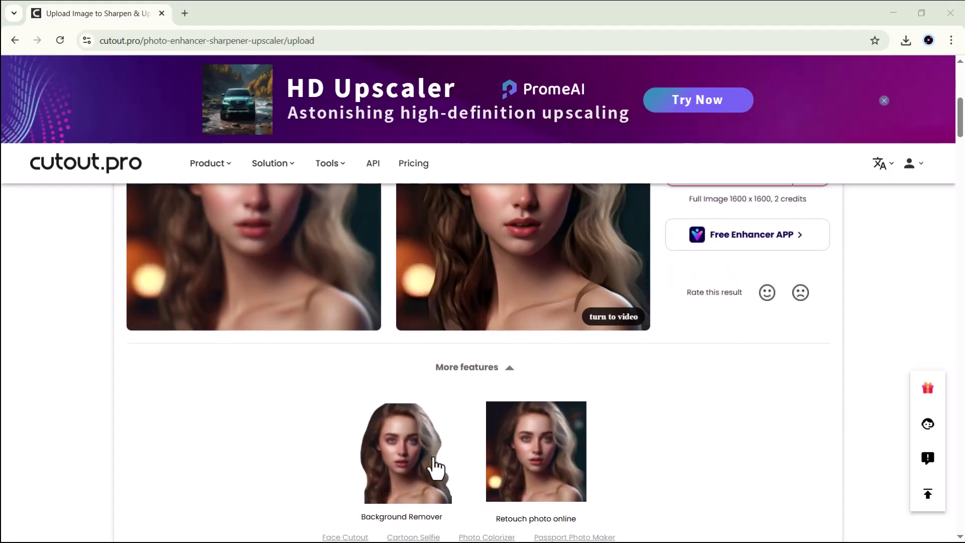
scroll(405, 438, up, 3)
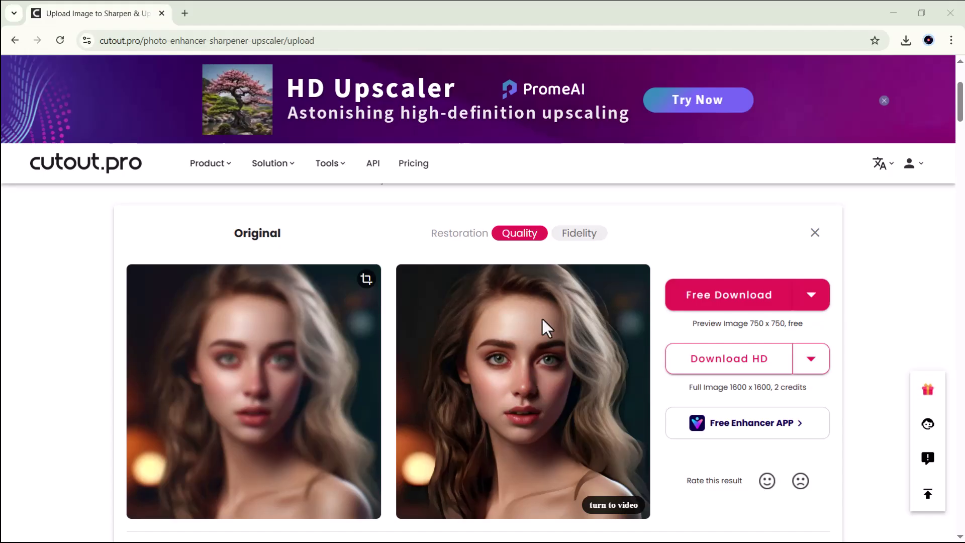
click(699, 302)
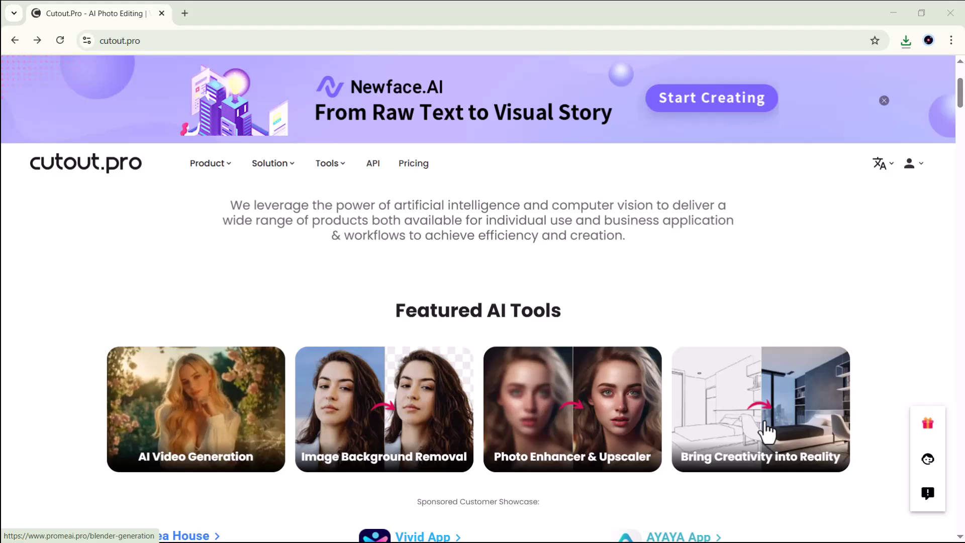
Step: Scroll to Explore More AI and open the Photo Colorizer tool
scroll(415, 372, down, 15)
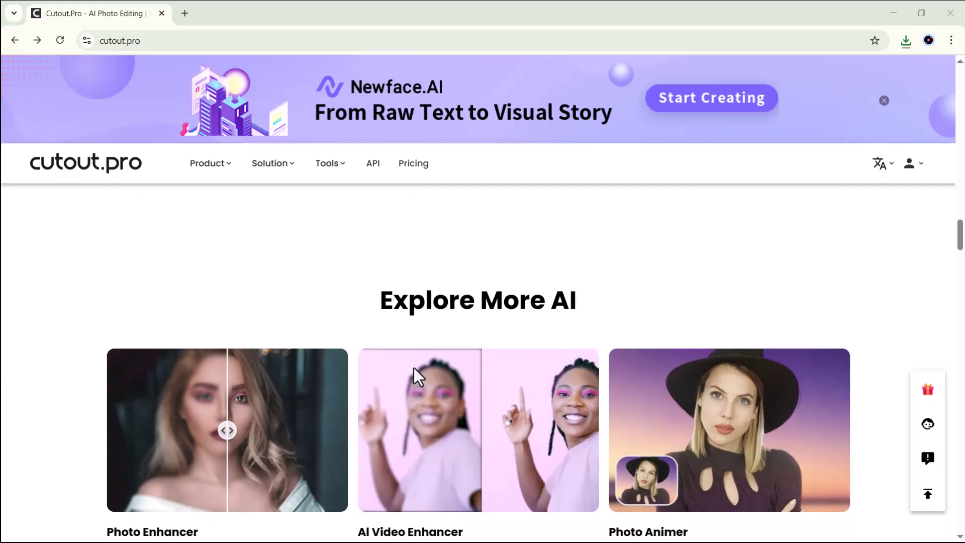
scroll(414, 372, down, 3)
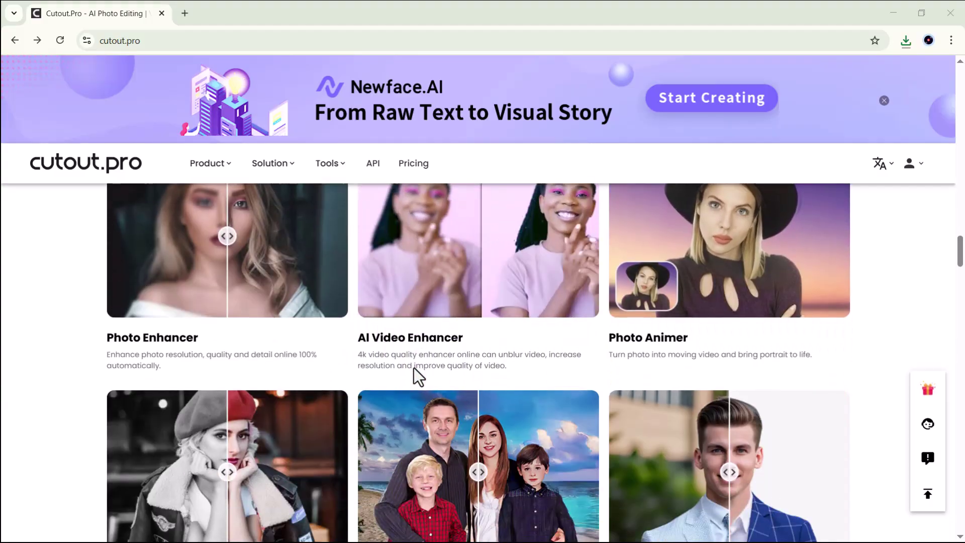
scroll(413, 366, down, 1)
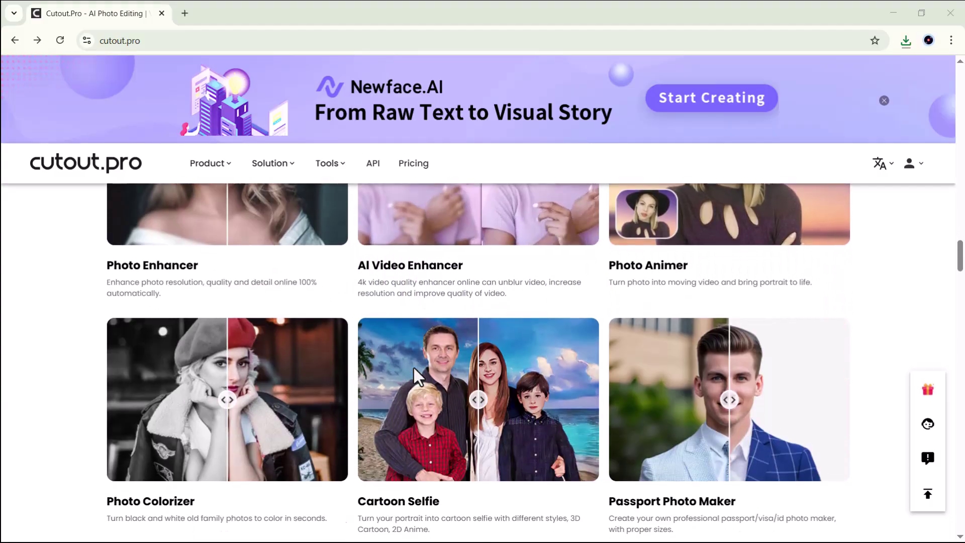
scroll(413, 366, down, 1)
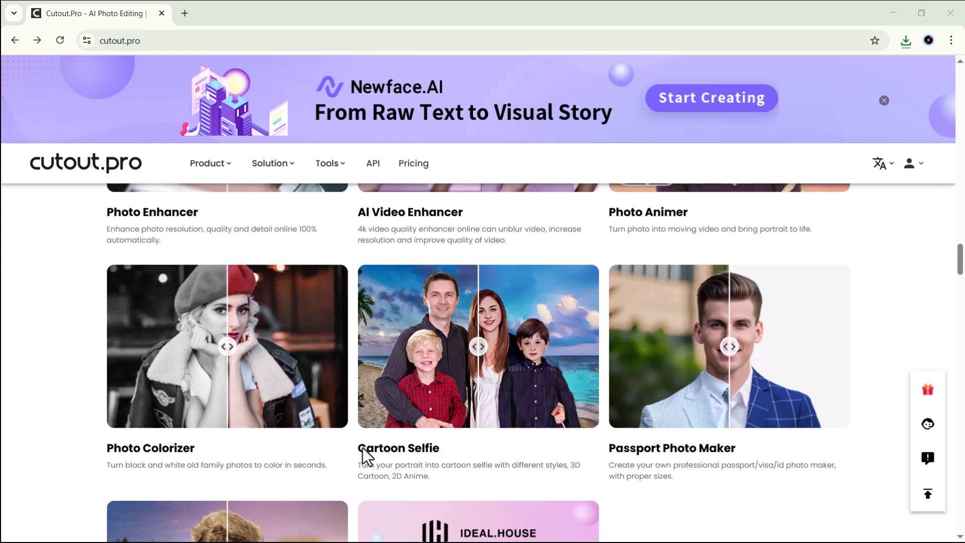
click(229, 456)
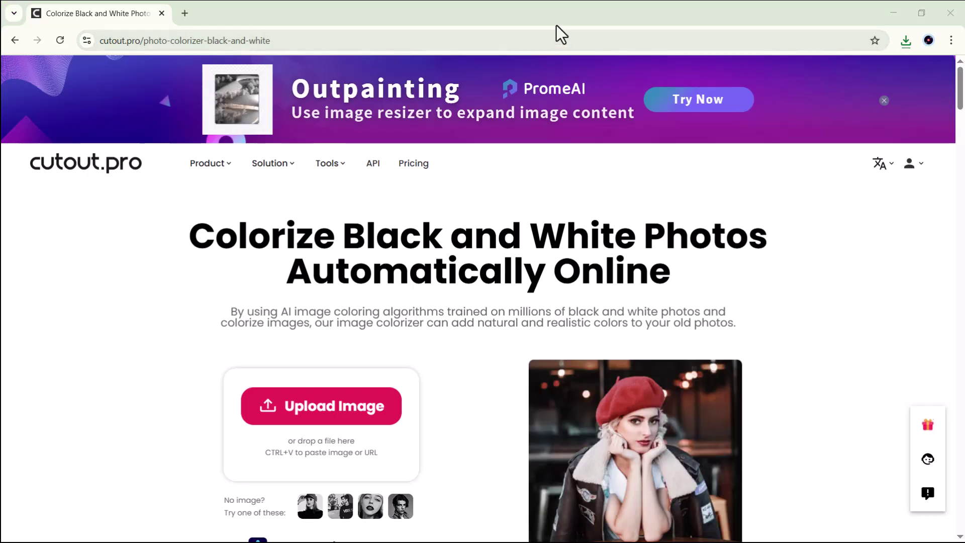
Step: Colorize the black-and-white lake photo 'download' and review the 258 x 148 result
scroll(456, 188, down, 2)
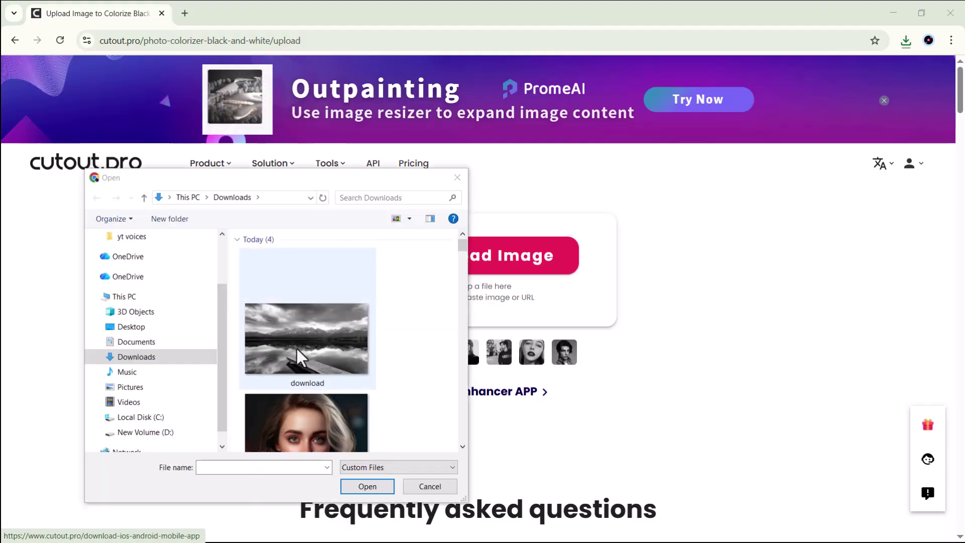
double_click(296, 347)
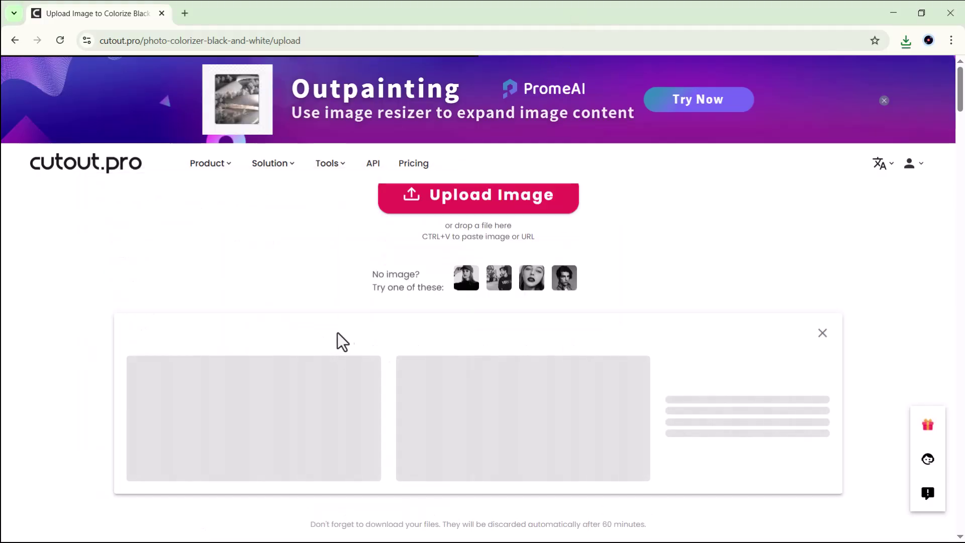
scroll(550, 183, down, 1)
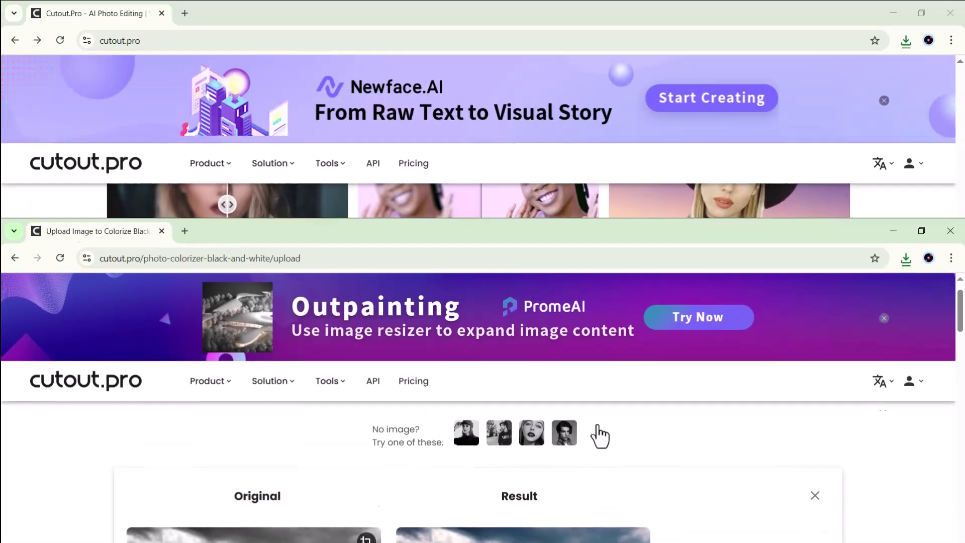
Step: Launch the Photo Animer tool in a new tab and start uploading an image
scroll(617, 368, down, 2)
scroll(537, 432, up, 5)
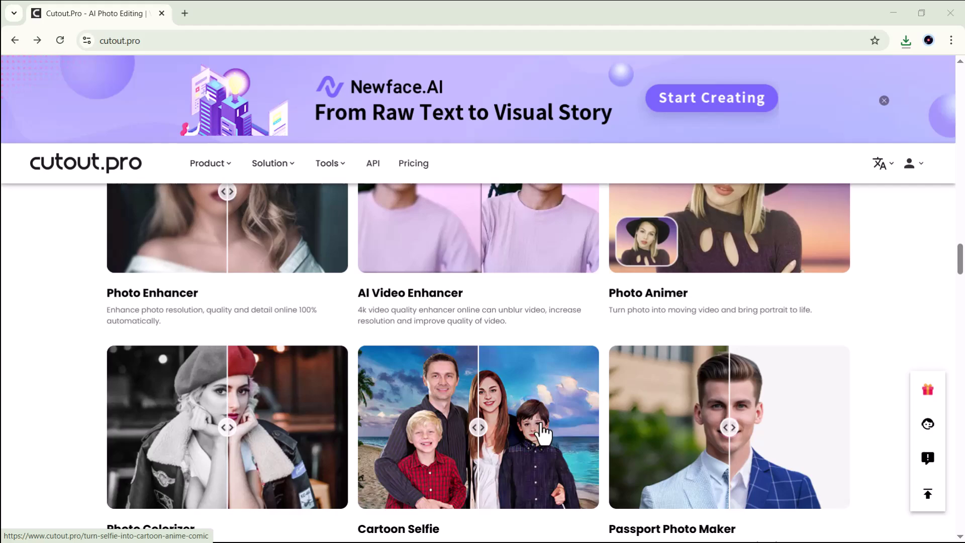
scroll(614, 414, up, 1)
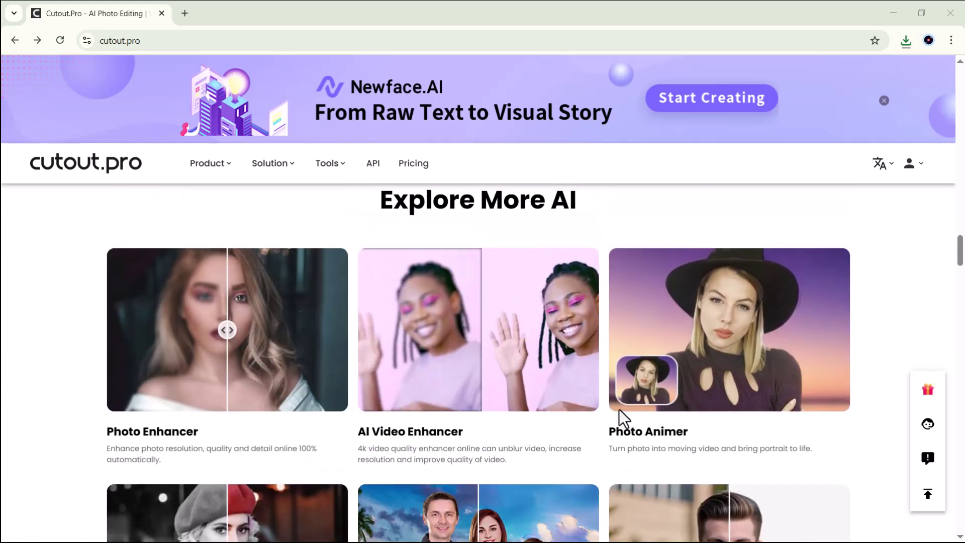
click(693, 387)
click(479, 255)
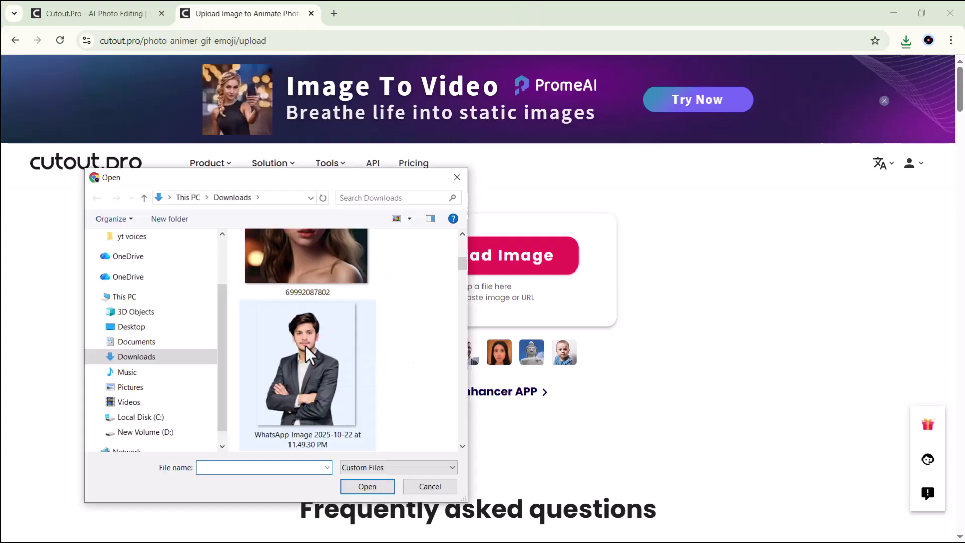
Step: Upload the WhatsApp suit portrait to Photo Animer and free-download the watermarked 360p MP4 preview
click(306, 346)
click(356, 489)
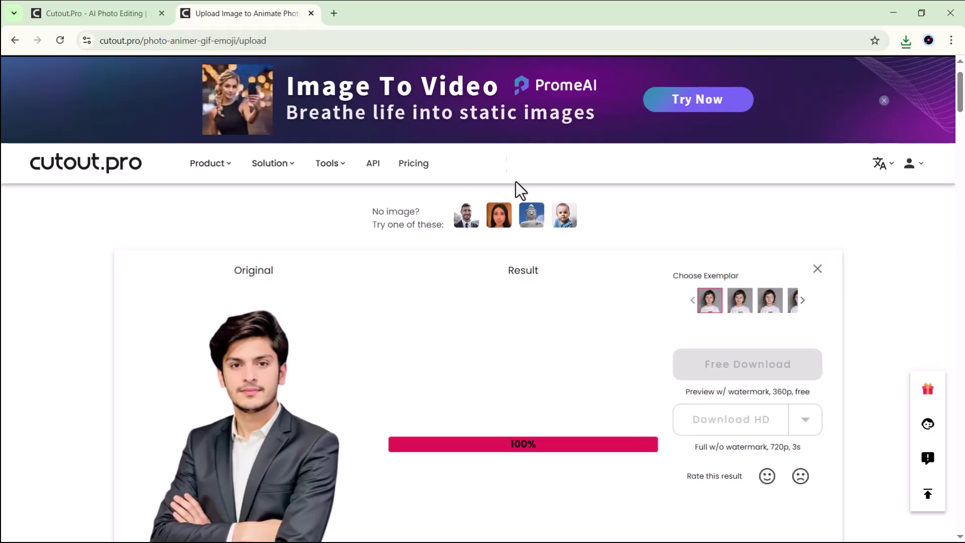
scroll(601, 342, down, 3)
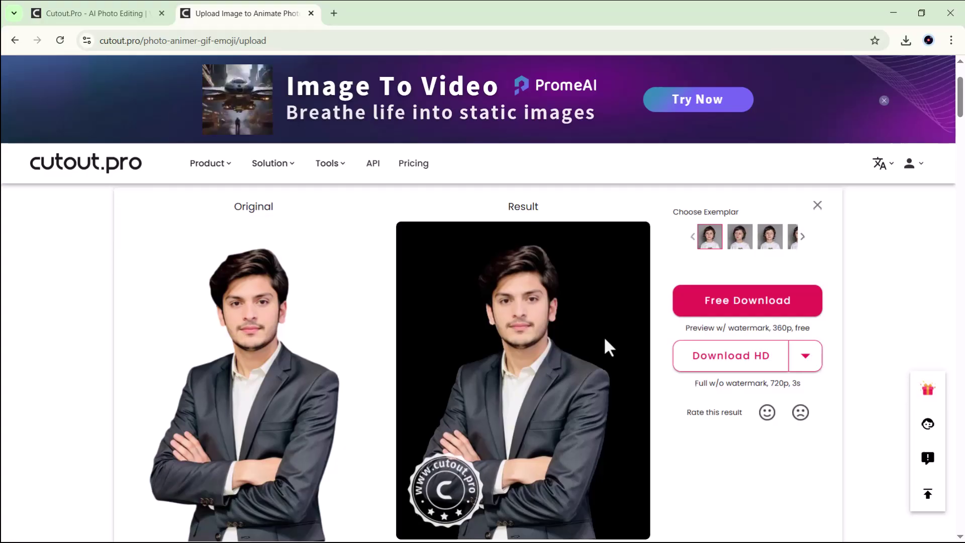
scroll(513, 358, up, 1)
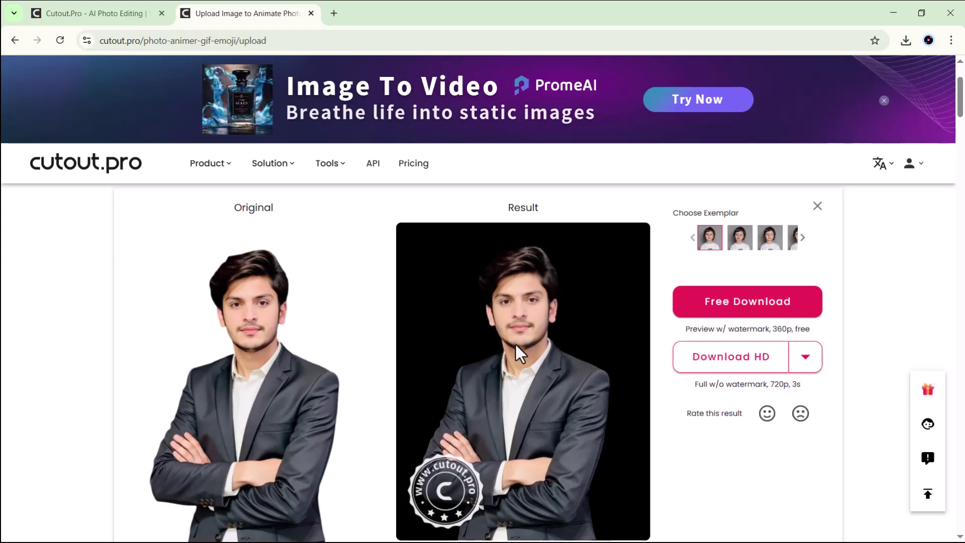
click(696, 311)
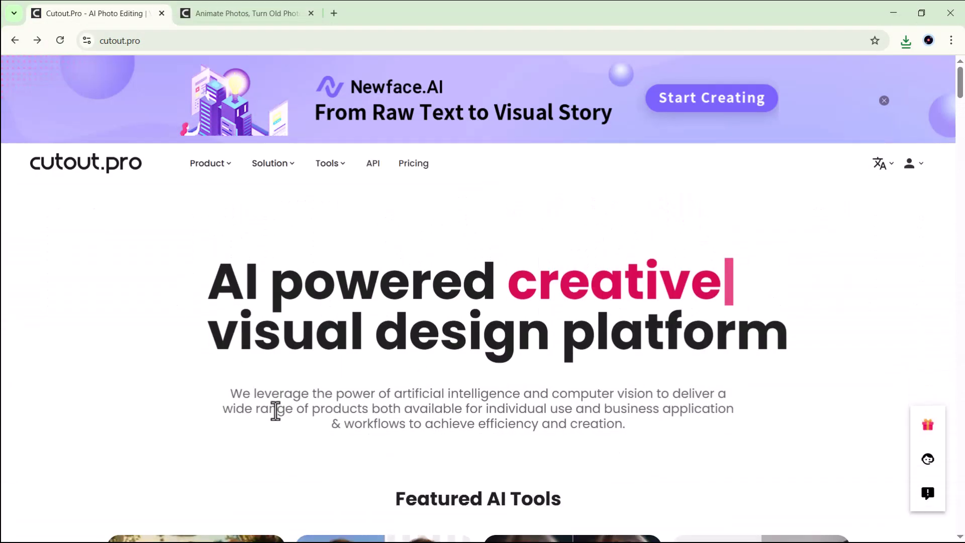
scroll(453, 394, down, 14)
scroll(429, 397, down, 18)
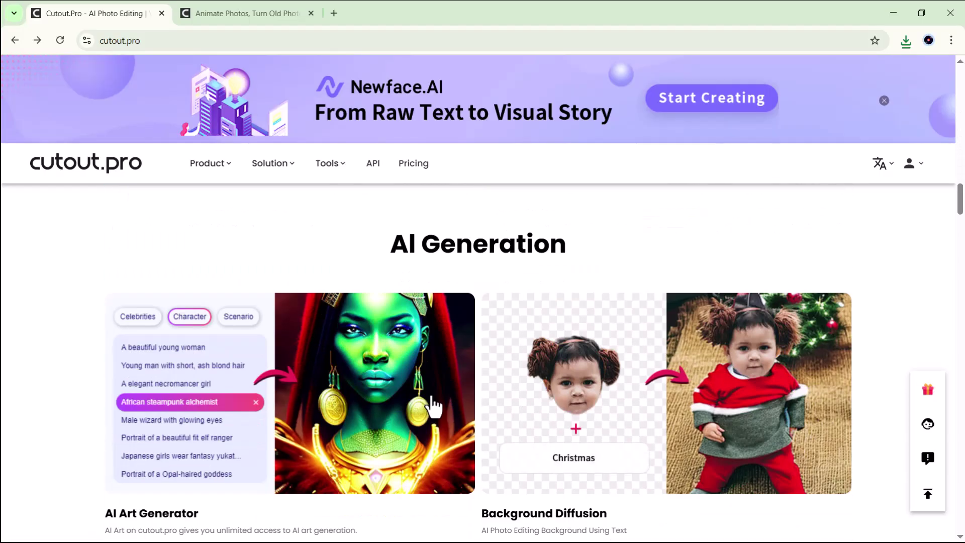
scroll(431, 404, down, 18)
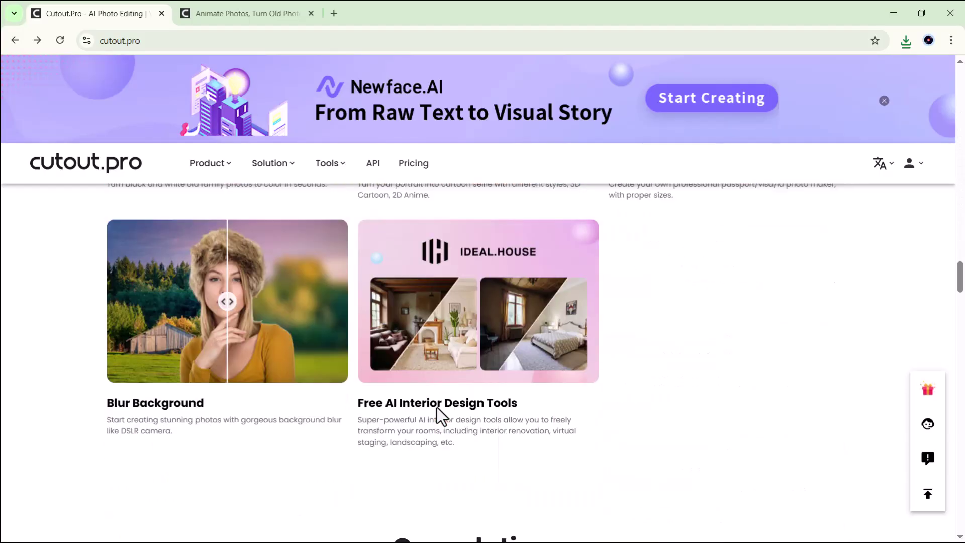
scroll(441, 415, down, 15)
scroll(436, 409, down, 15)
scroll(437, 407, down, 12)
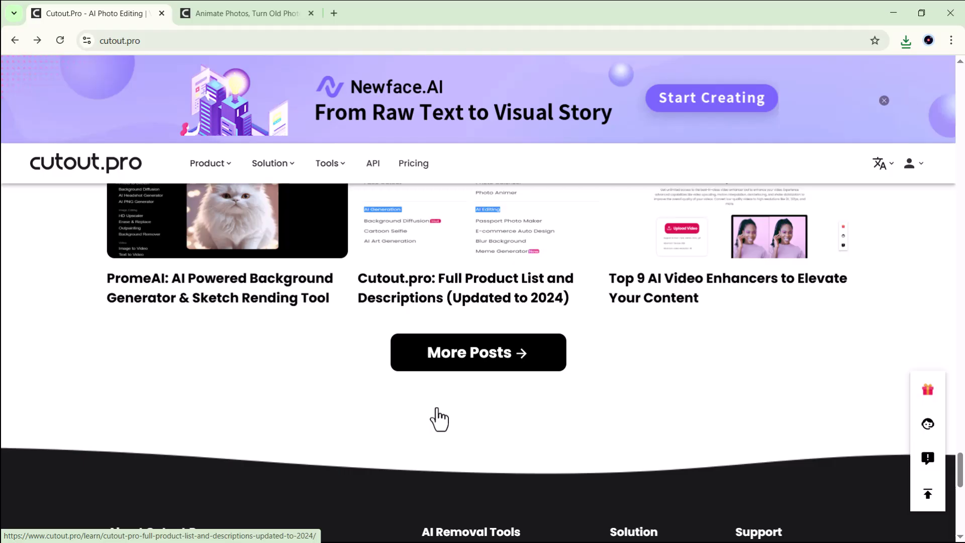
scroll(438, 419, down, 11)
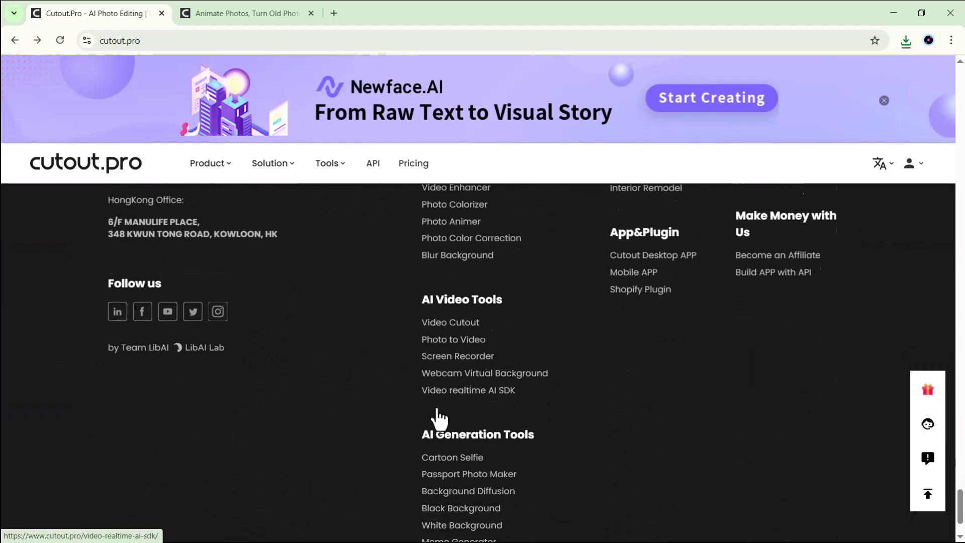
scroll(437, 417, down, 1)
scroll(439, 418, up, 16)
scroll(437, 408, up, 14)
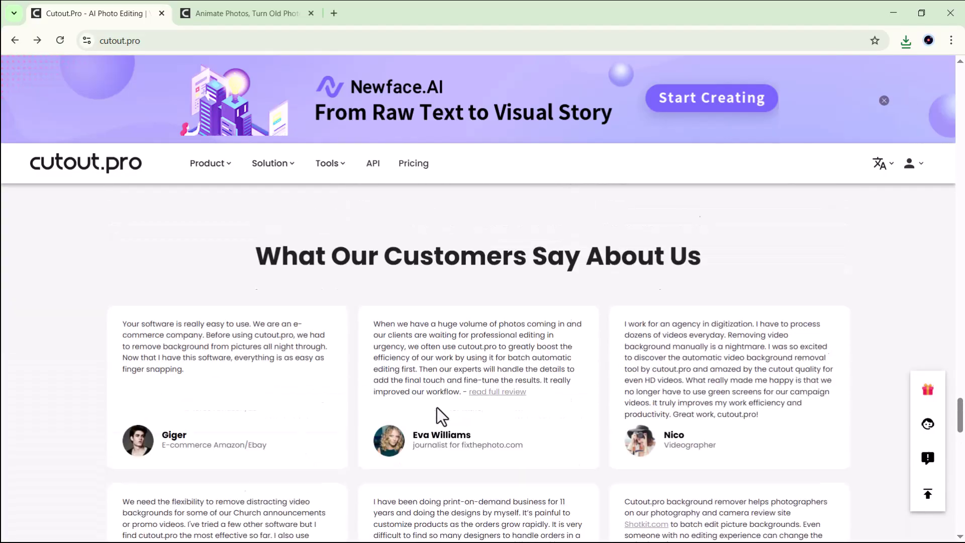
scroll(437, 408, up, 1)
key(Home)
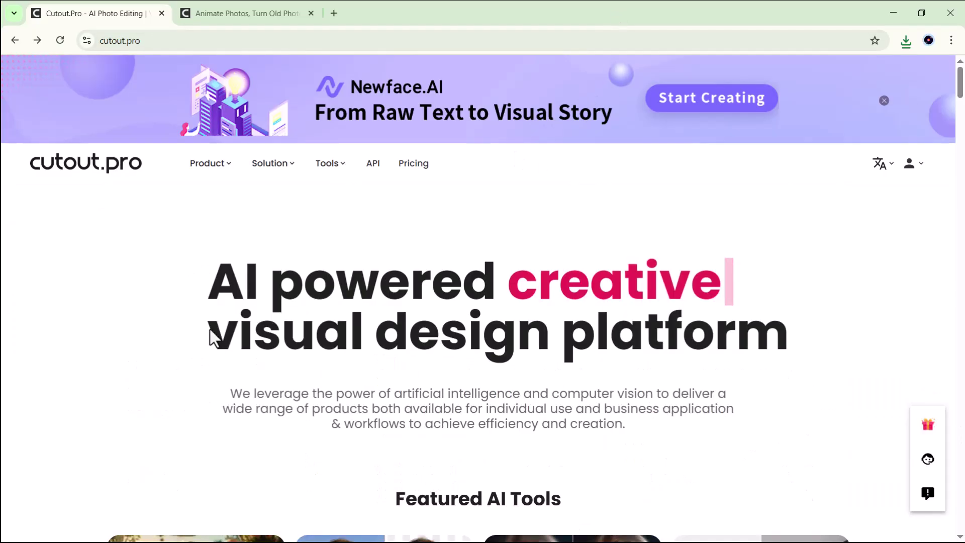
scroll(456, 391, down, 13)
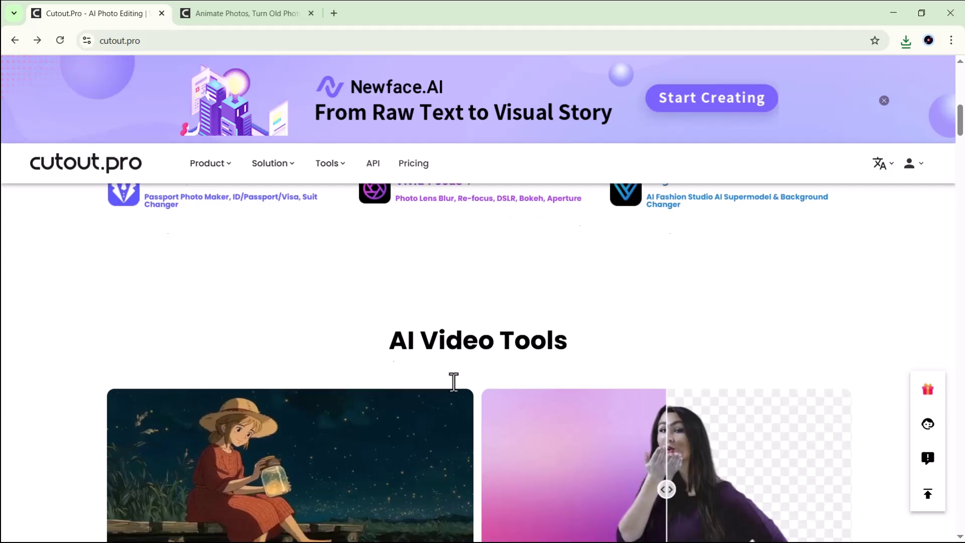